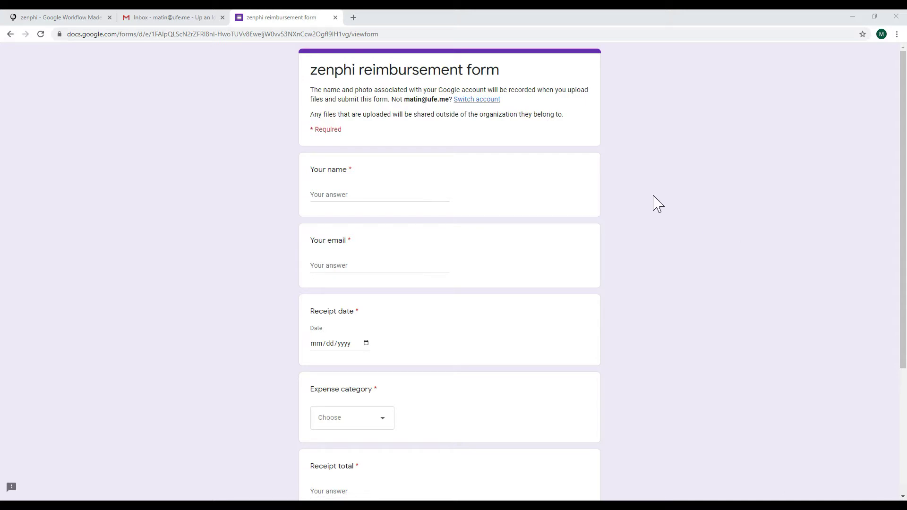
Scroll through the reimbursement form's fields and view the Expense category dropdown options
scroll(498, 251, "down", 3)
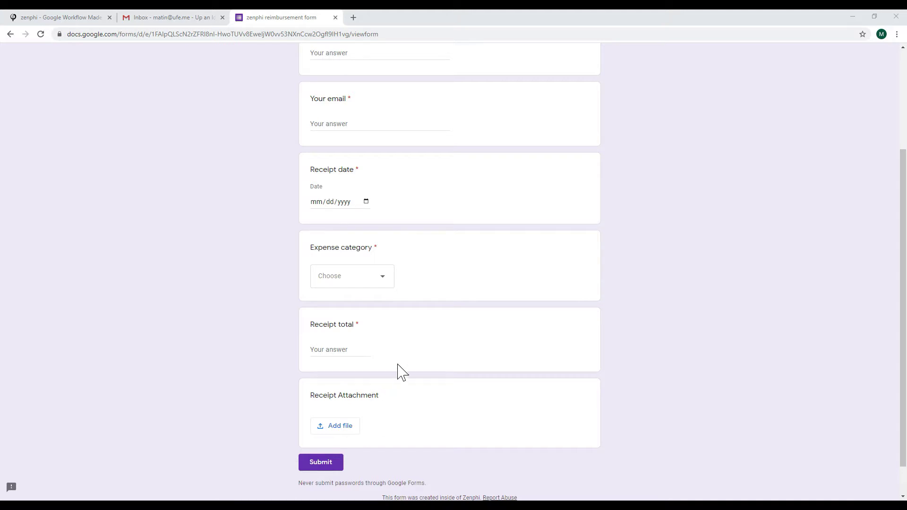
left_click(372, 283)
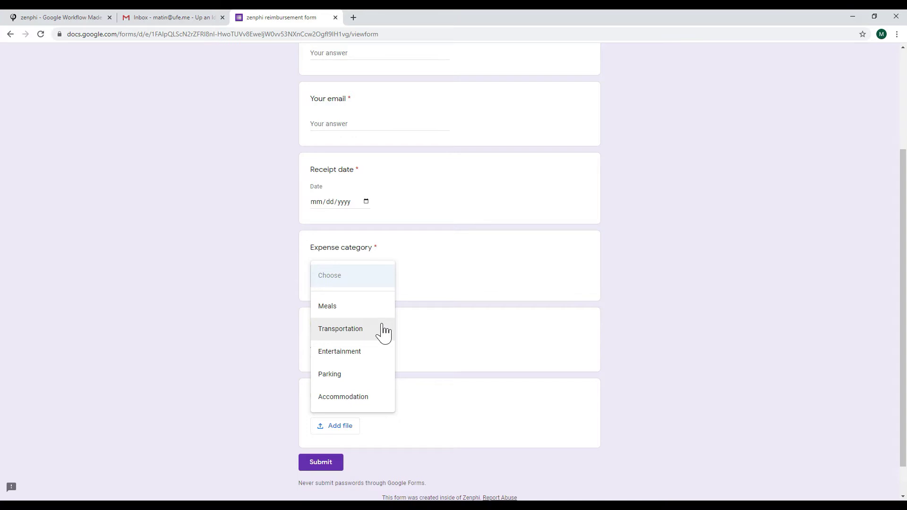
left_click(255, 216)
left_click(88, 20)
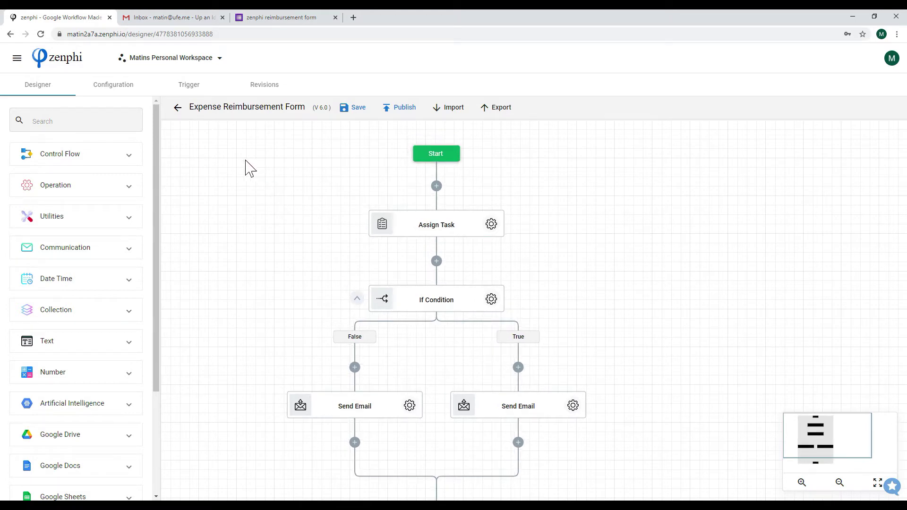
left_click(205, 88)
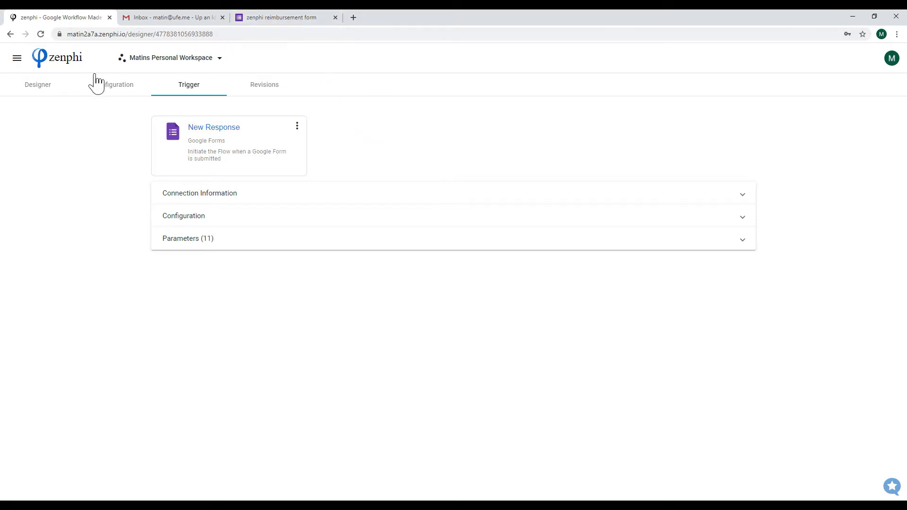
left_click(228, 238)
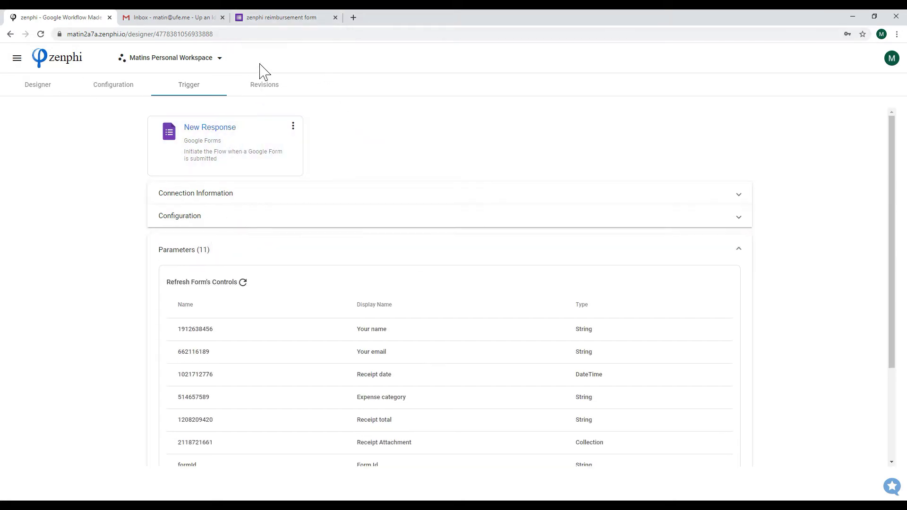
scroll(305, 273, "down", 3)
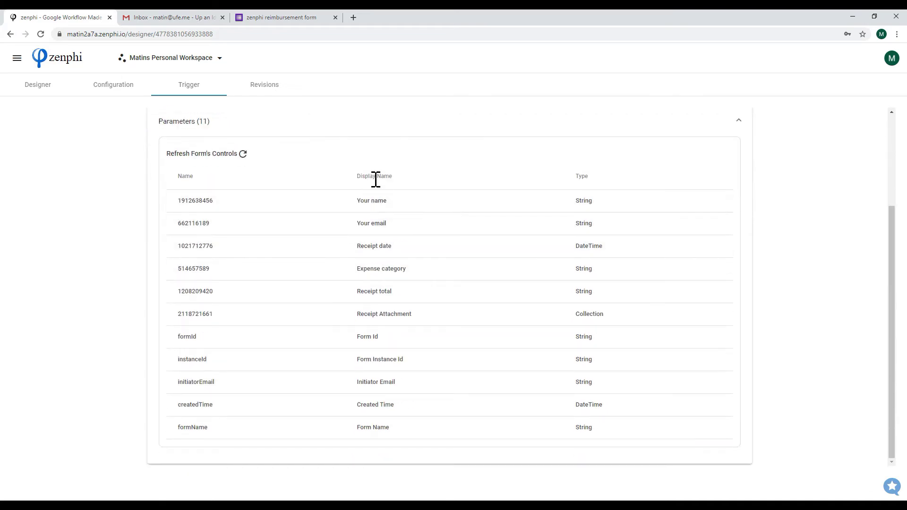
left_click(52, 91)
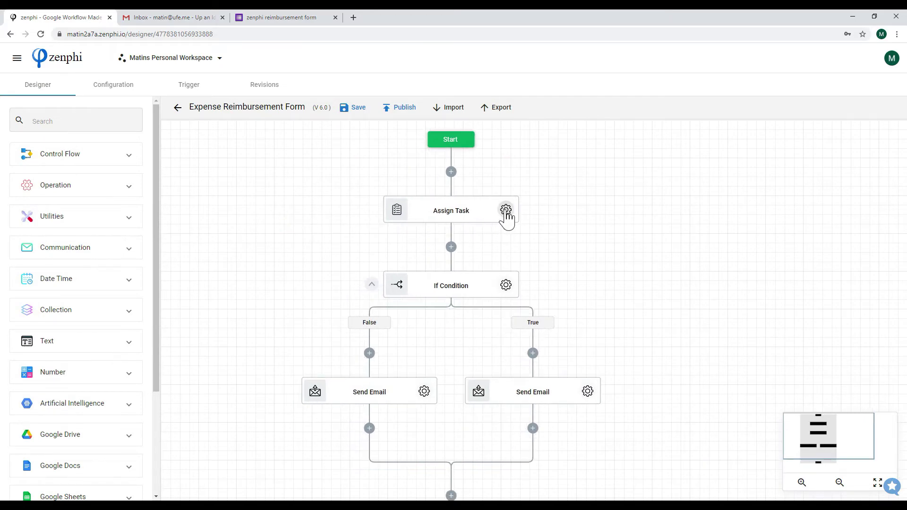
Inspect the Assign Task step's finance email body fields, receipt attachment and Approve/Reject outcomes
left_click(506, 211)
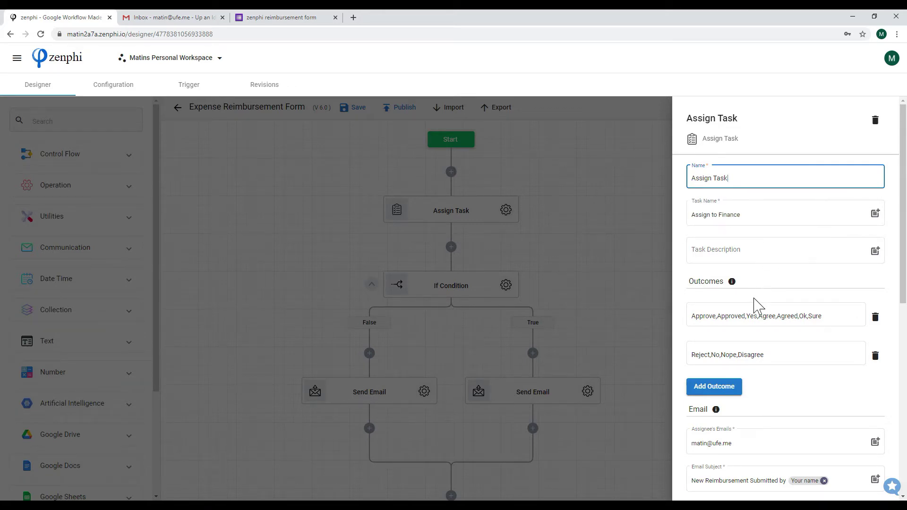
scroll(756, 304, "down", 3)
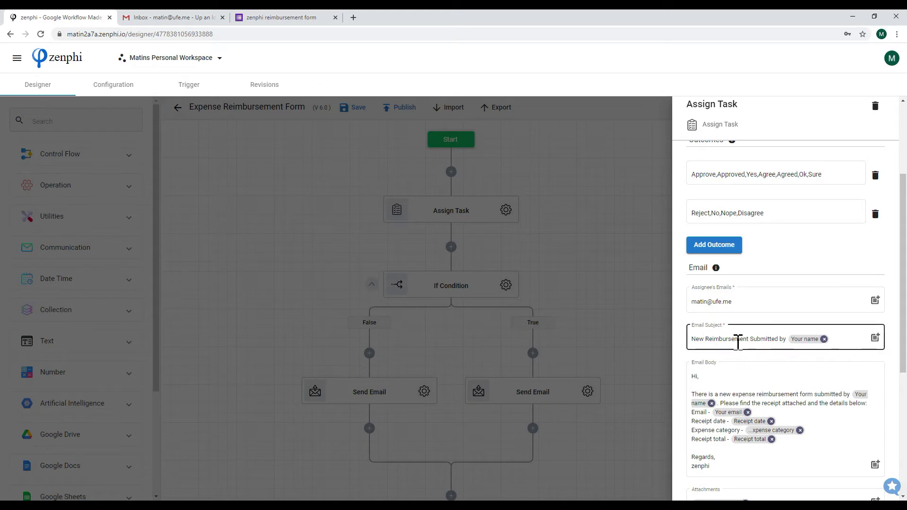
mouse_move(792, 339)
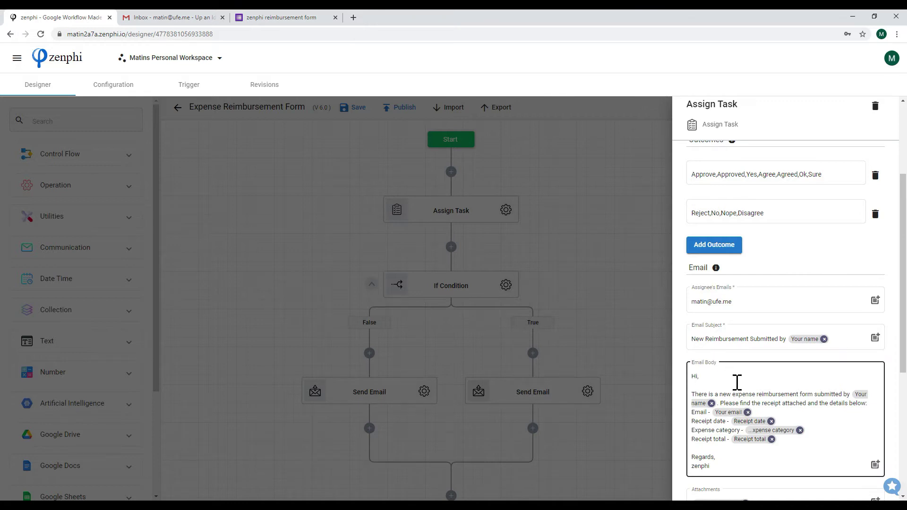
scroll(737, 382, "down", 3)
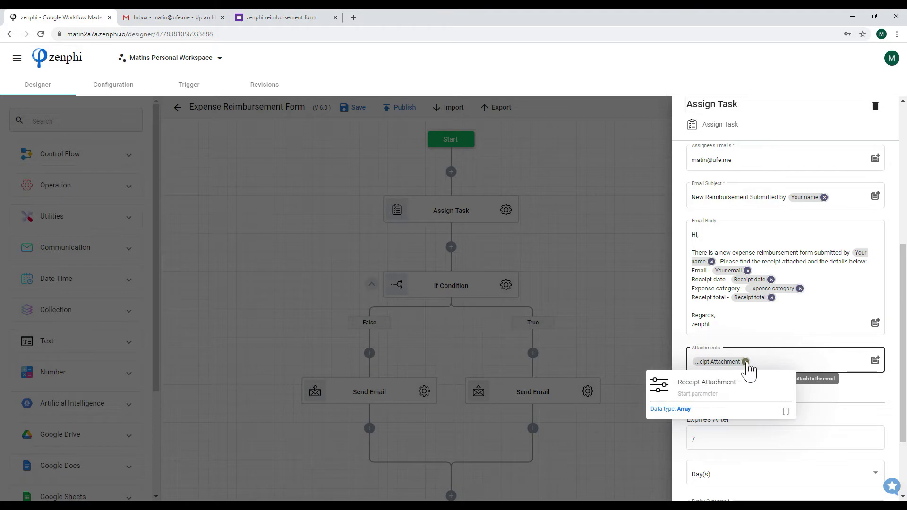
left_click(575, 265)
Add a Get Manager step right below Start and select the directory connection
left_click(85, 120)
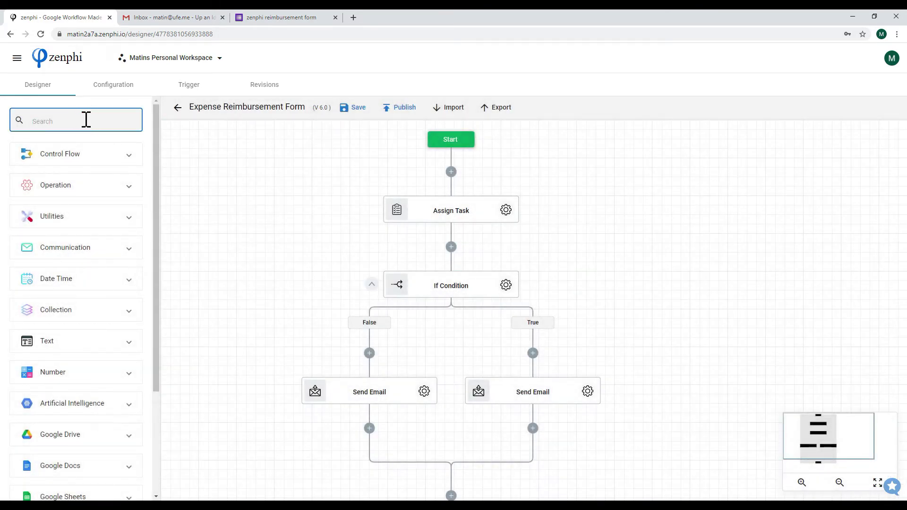
type("get man")
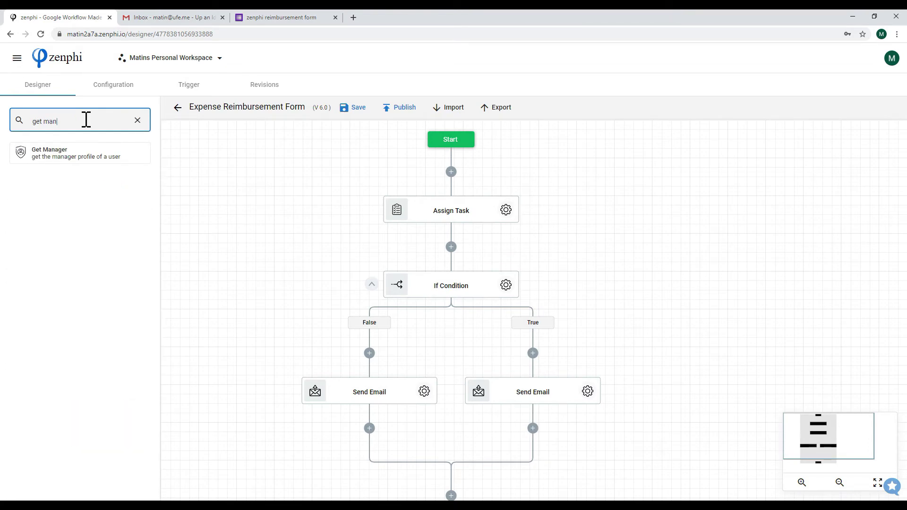
left_click_drag(92, 154, 454, 182)
left_click(506, 210)
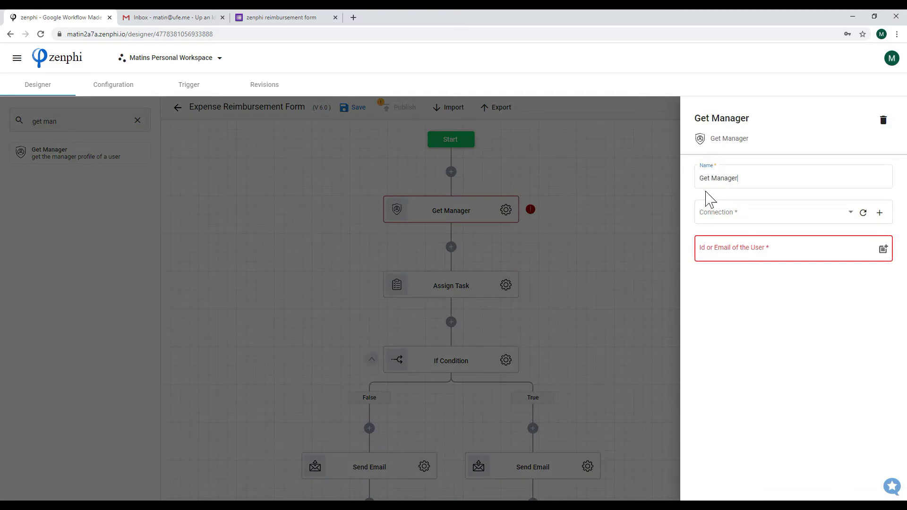
left_click(726, 213)
left_click(779, 213)
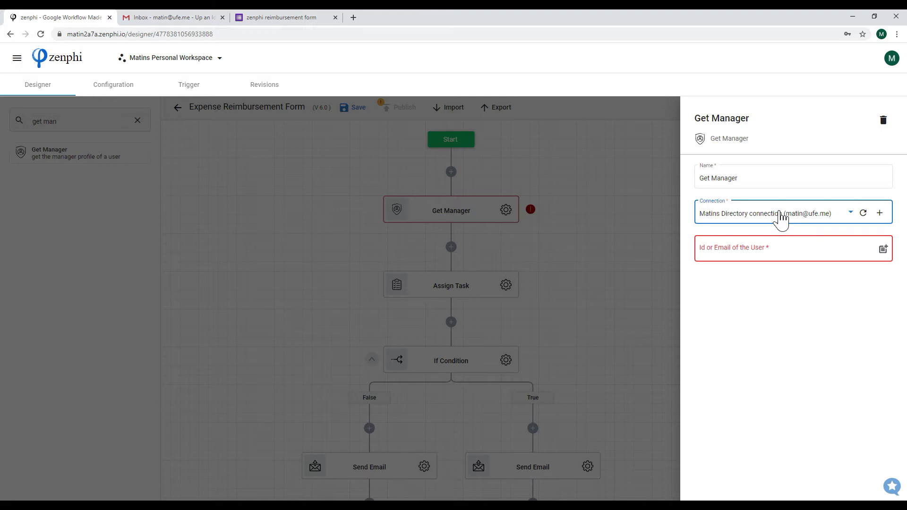
Set the Get Manager user to the Your email variable, then delete the step
left_click(746, 251)
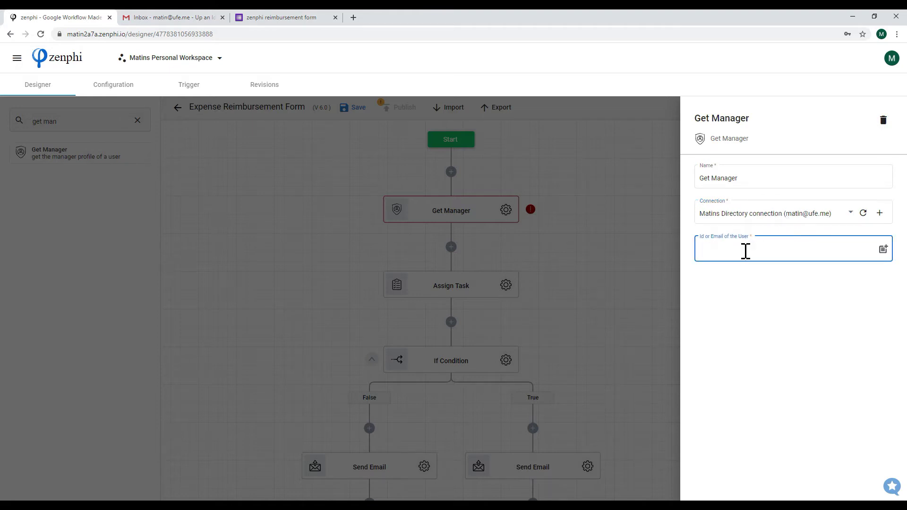
type("@e")
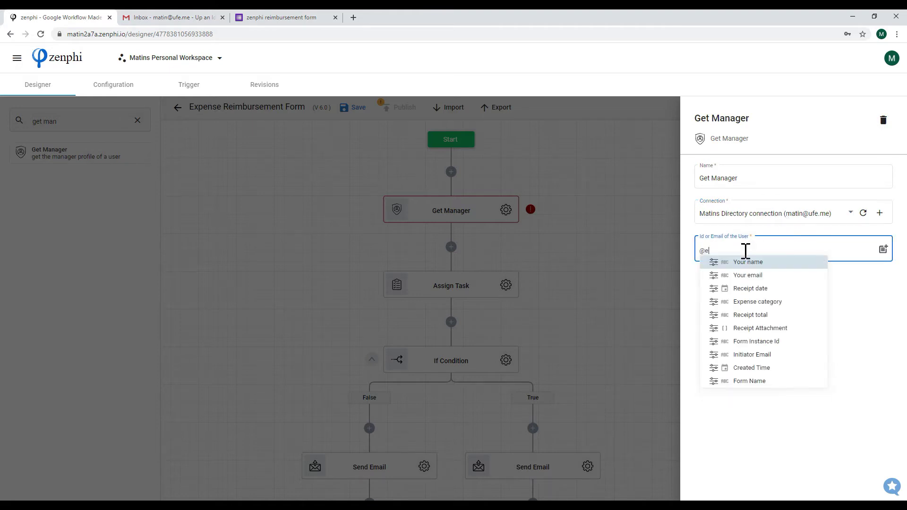
key("Down")
key("Return")
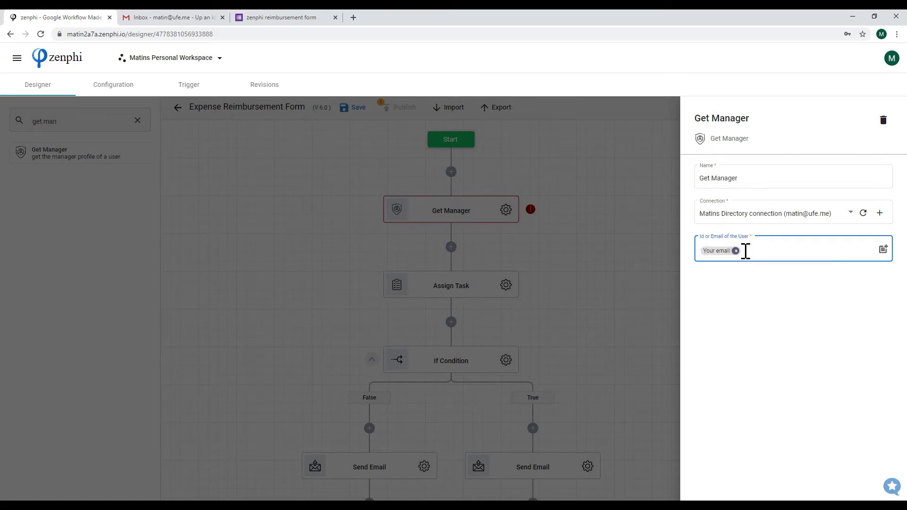
left_click(605, 280)
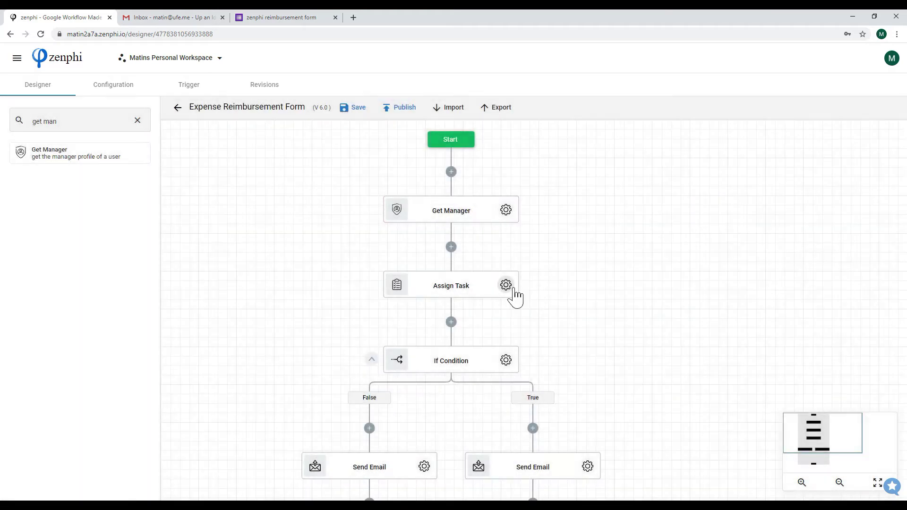
left_click(507, 213)
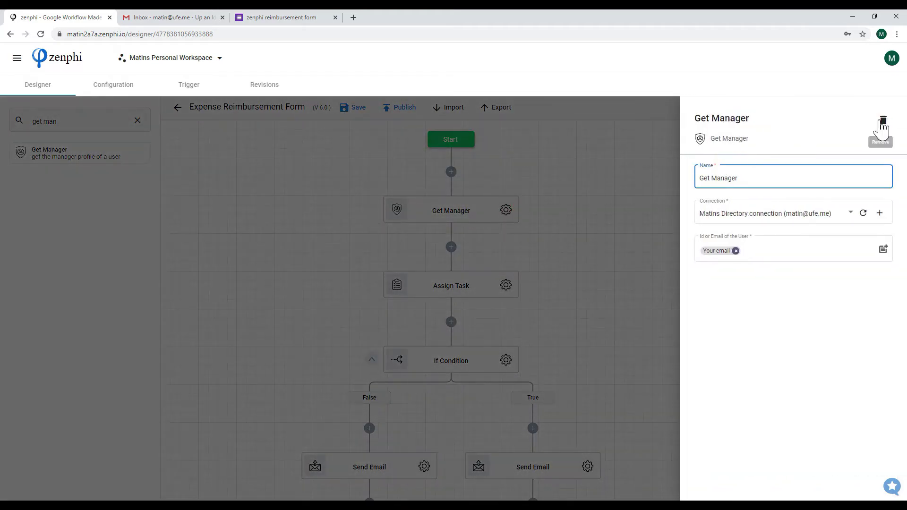
left_click(882, 124)
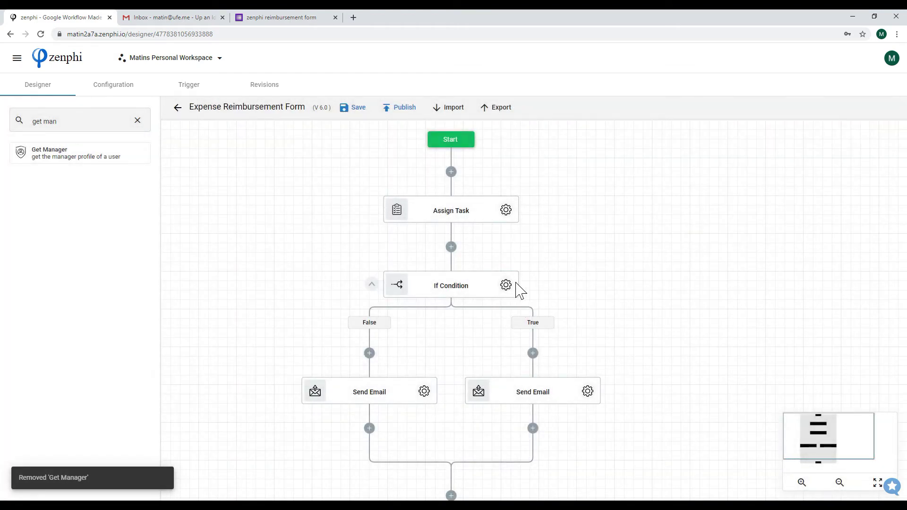
Check the If Condition clause testing that Assign Task Outcome contains Approve
left_click(506, 285)
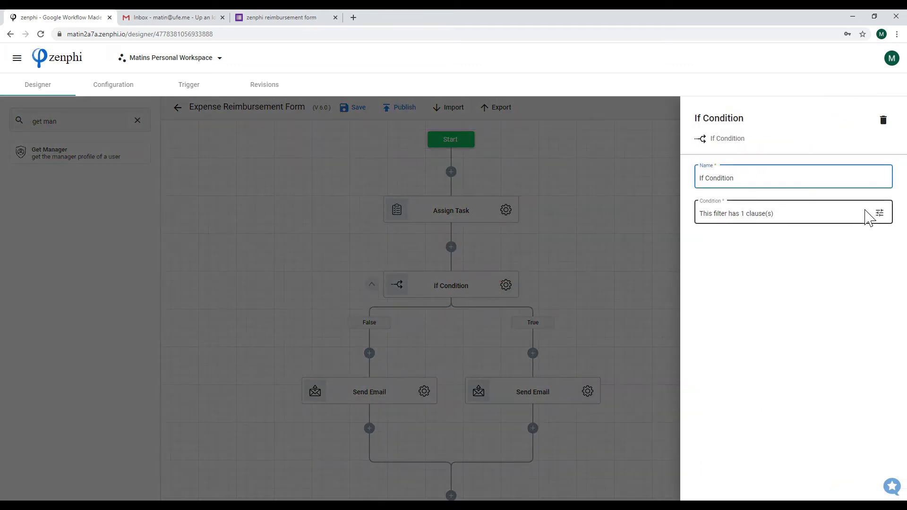
left_click(878, 213)
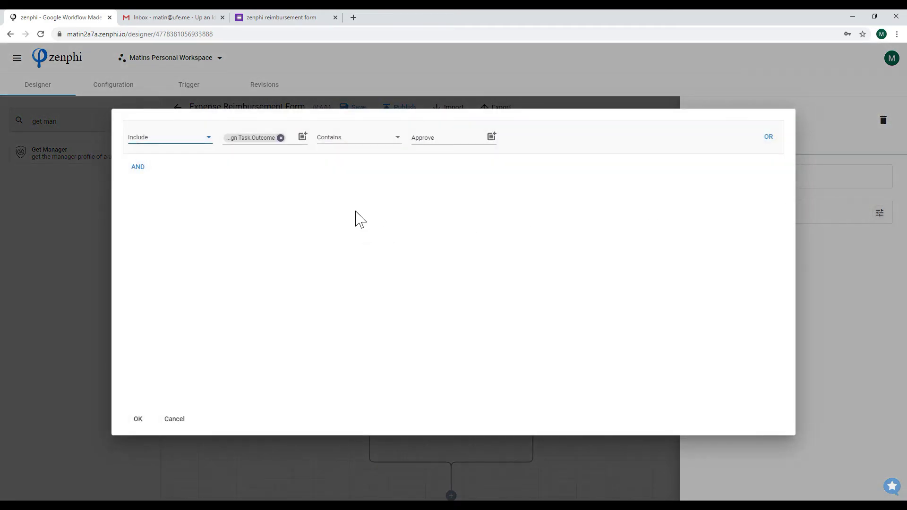
mouse_move(285, 146)
left_click(173, 421)
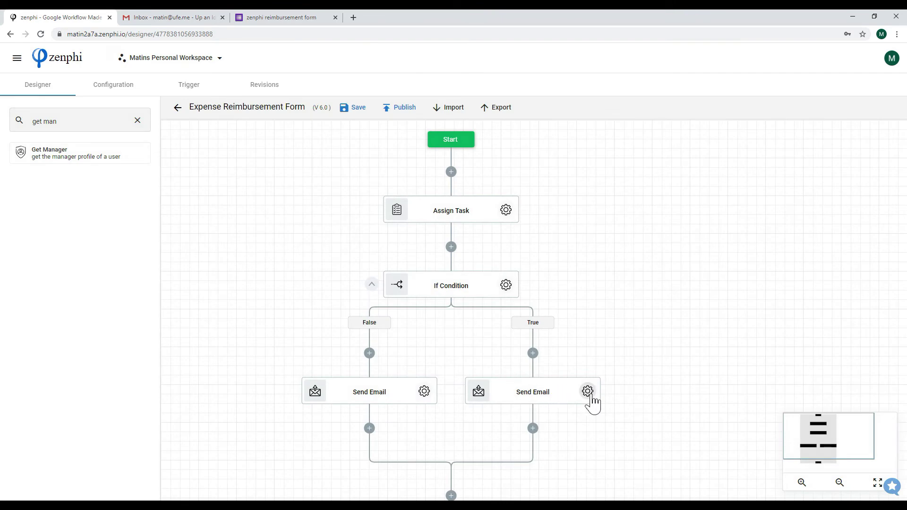
Review the True-branch approval email step's settings
left_click(588, 392)
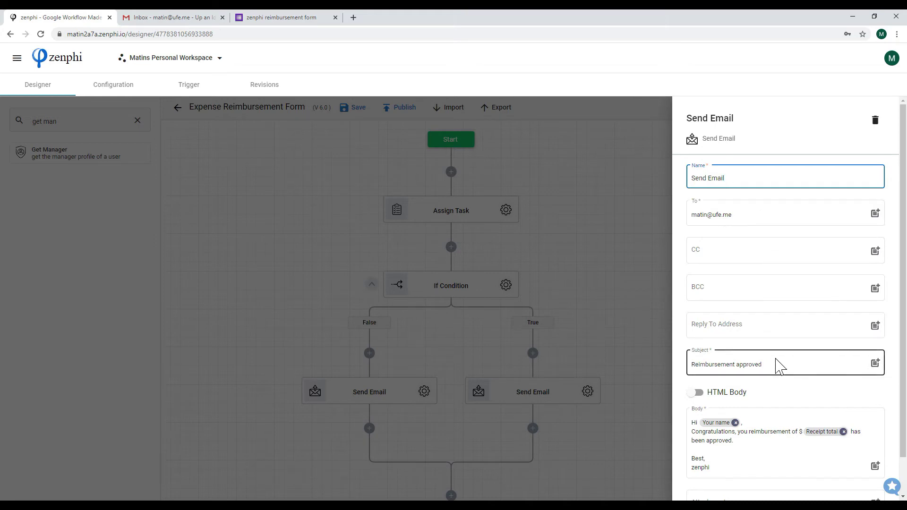
scroll(777, 360, "down", 1)
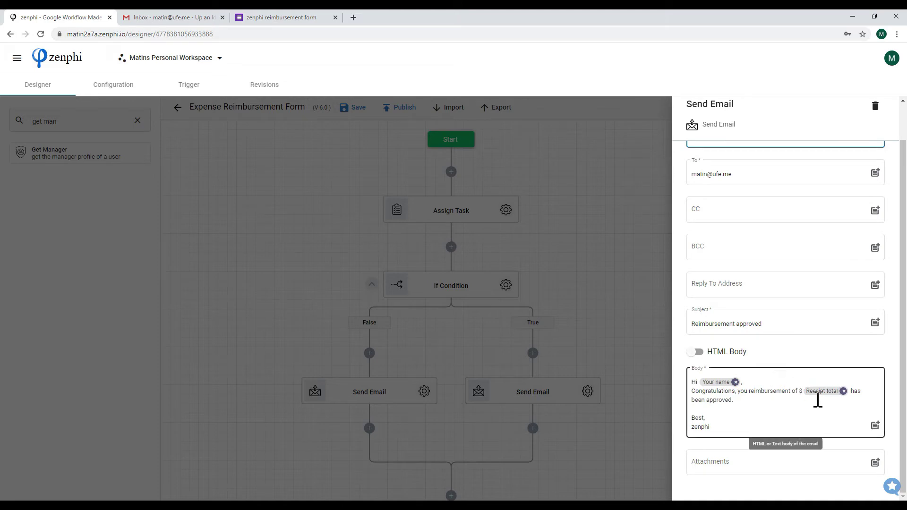
left_click(629, 363)
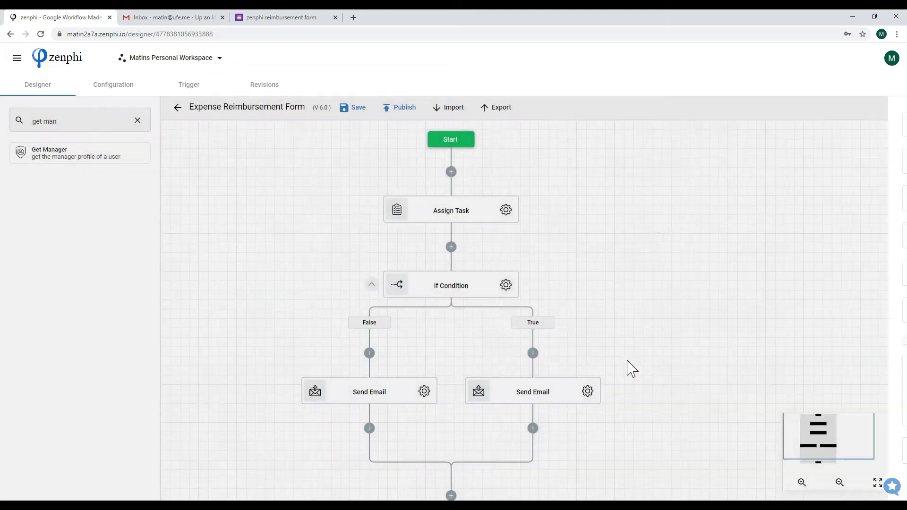
Check the False-branch rejection email step and clear the 'get man' step search
left_click(424, 392)
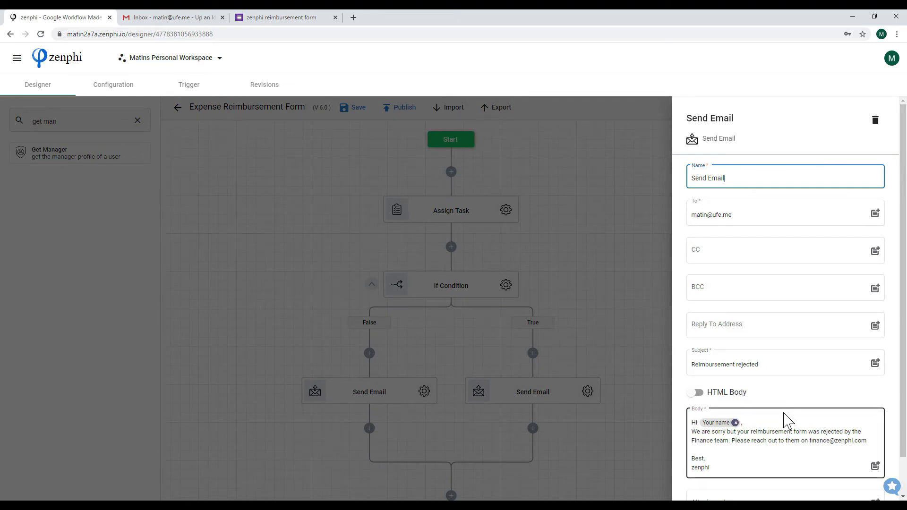
left_click(648, 370)
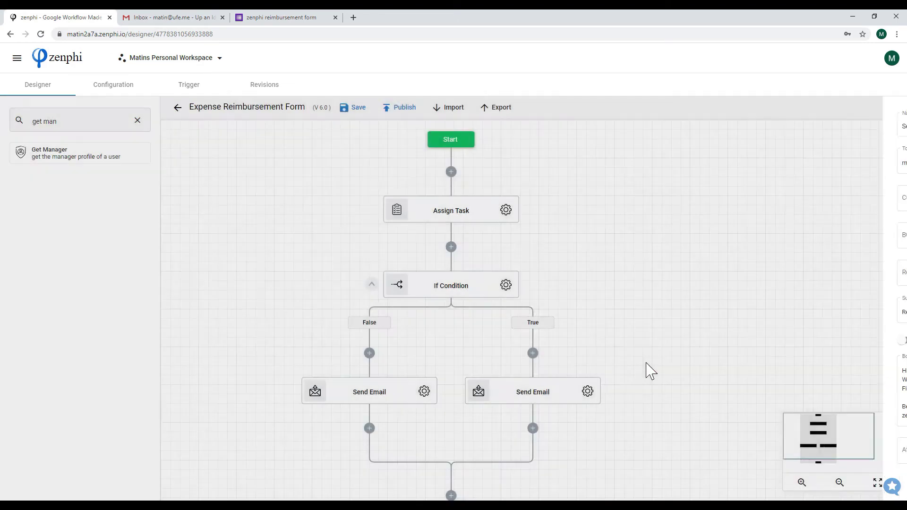
left_click(137, 120)
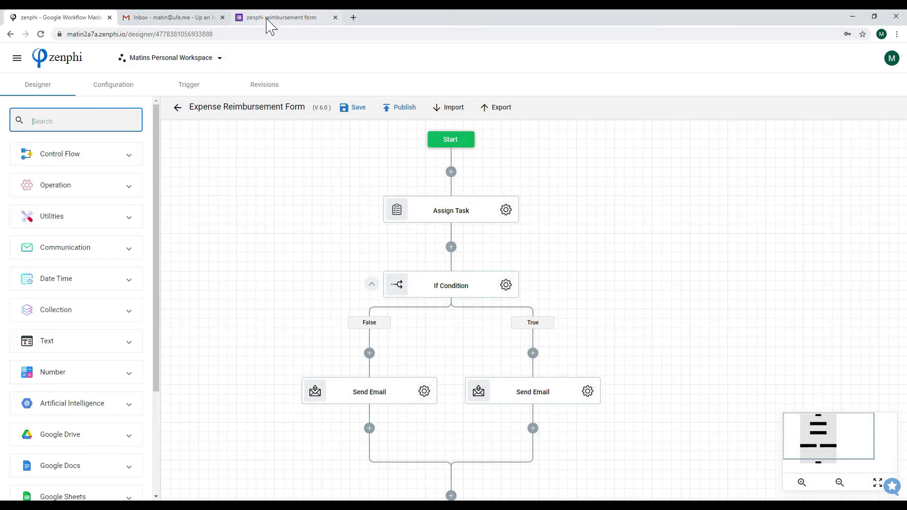
left_click(266, 17)
Enter the submitter's name and e-mail address in the reimbursement form
scroll(275, 105, "up", 3)
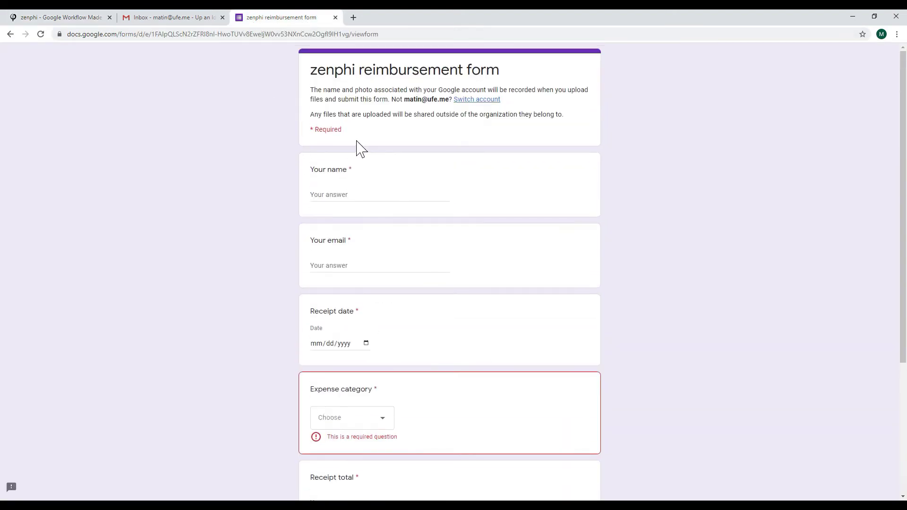
left_click(352, 192)
type("Matin")
key("Tab")
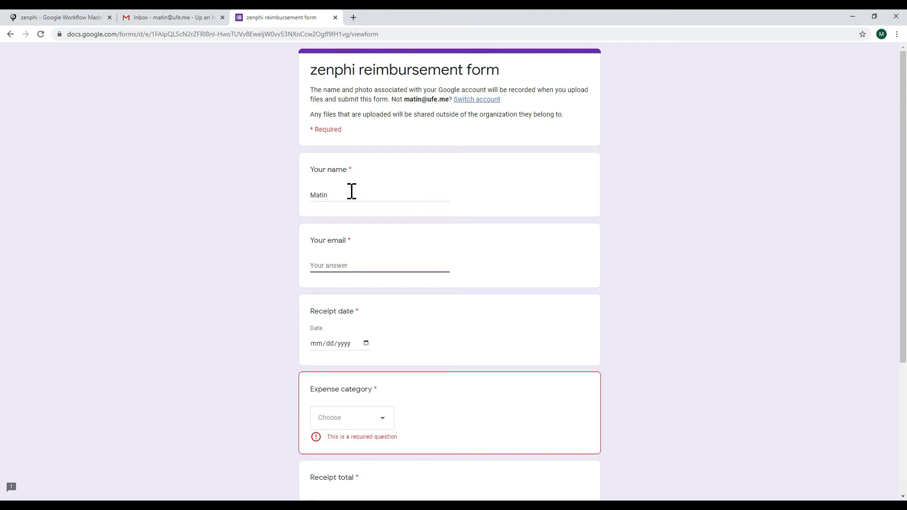
Set receipt date 10/01/2020, expense category Meals and receipt total 85
left_click(366, 344)
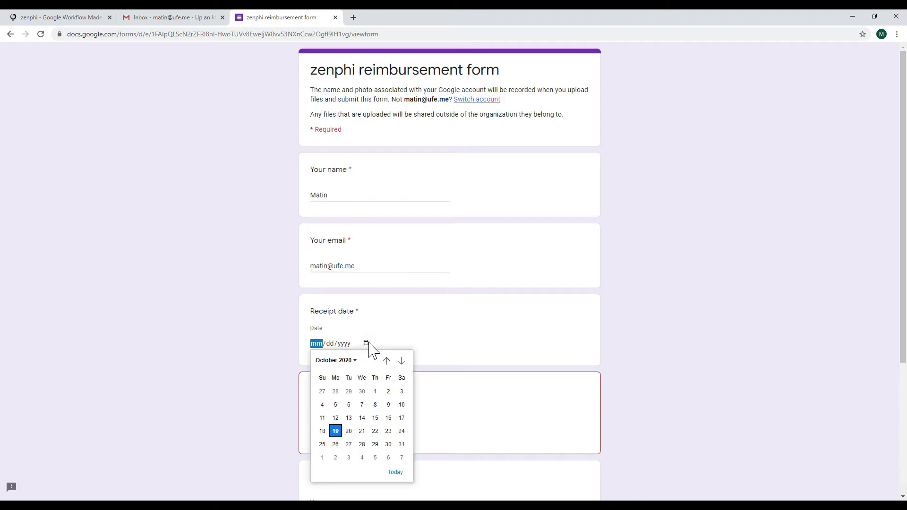
left_click(375, 392)
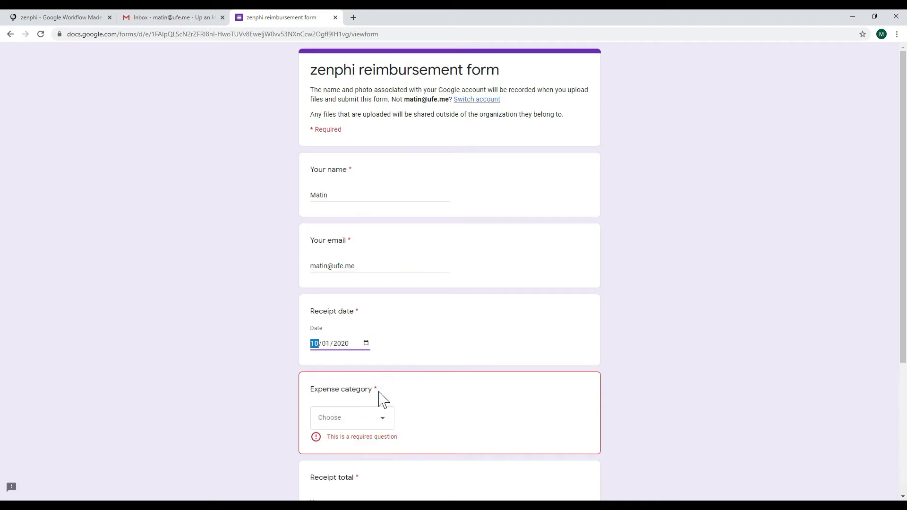
left_click(374, 418)
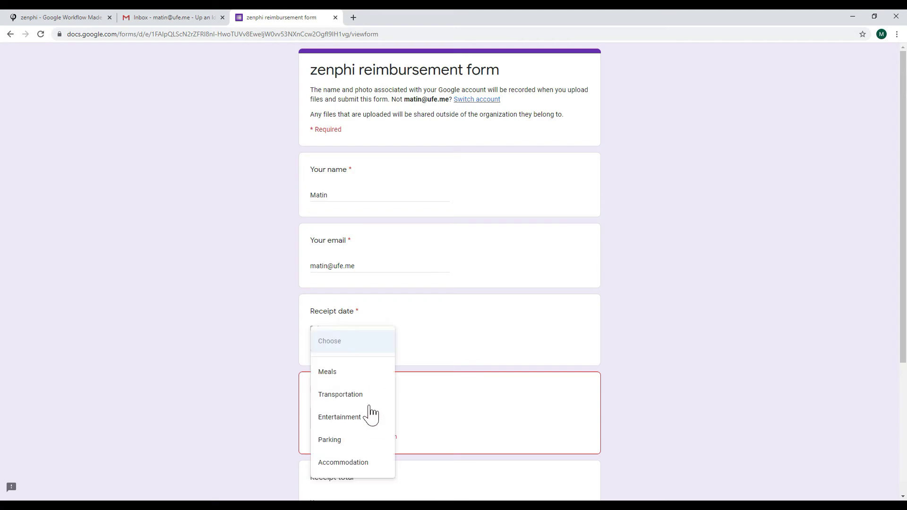
left_click(356, 370)
scroll(466, 412, "down", 3)
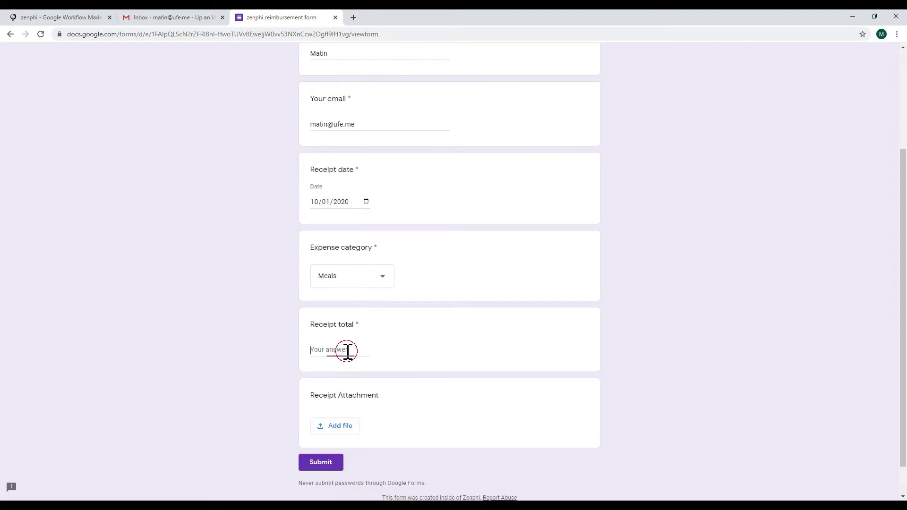
left_click(348, 350)
type("85")
left_click(383, 340)
left_click(343, 427)
Upload team dinner.jpg as the receipt and submit the reimbursement form
left_click(438, 279)
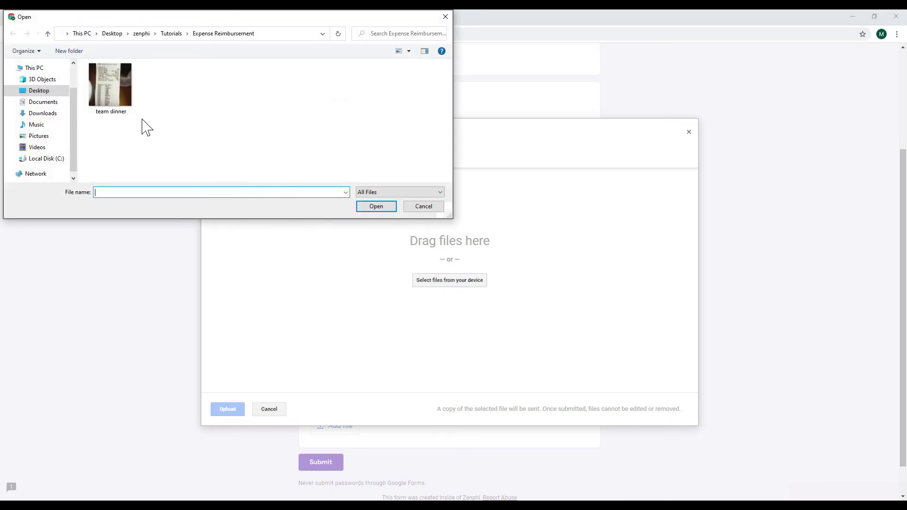
left_click(110, 85)
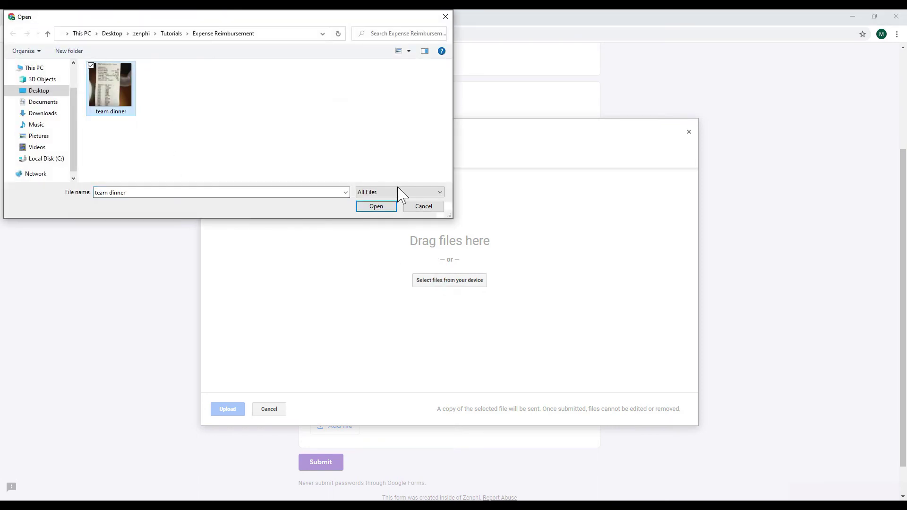
left_click(381, 208)
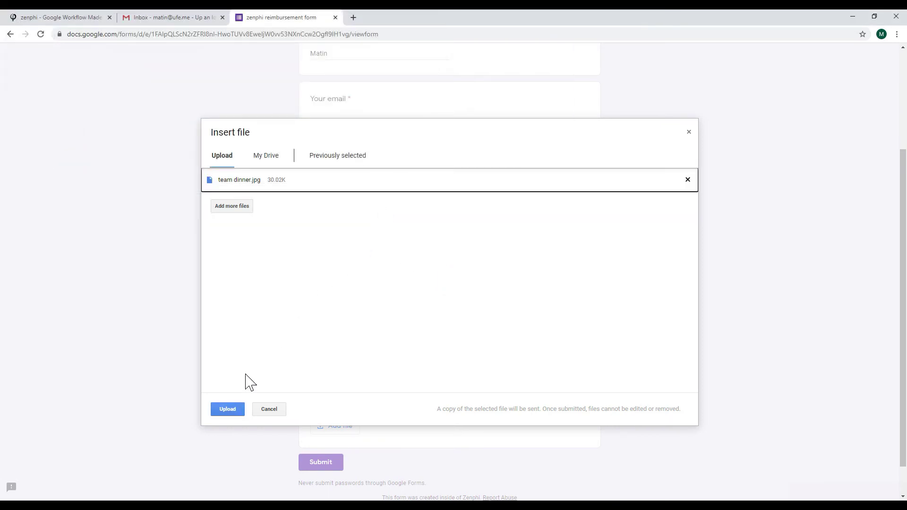
left_click(234, 412)
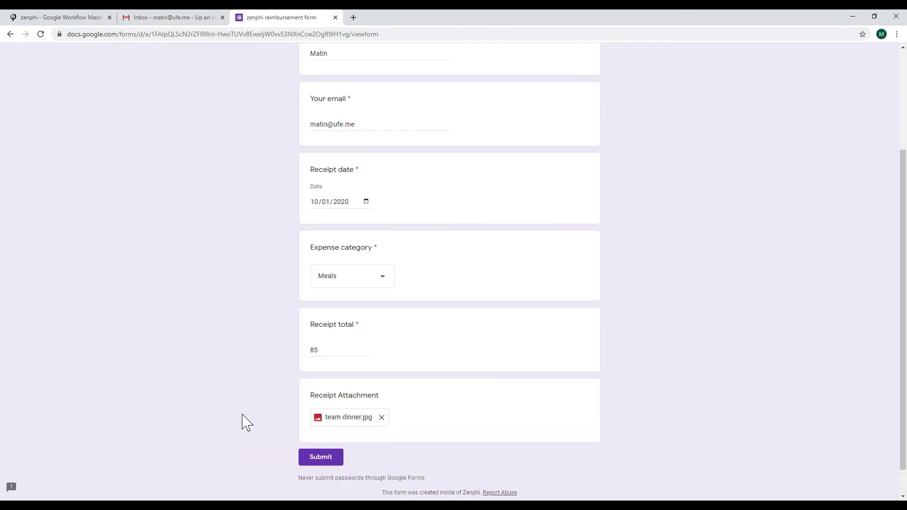
left_click(310, 459)
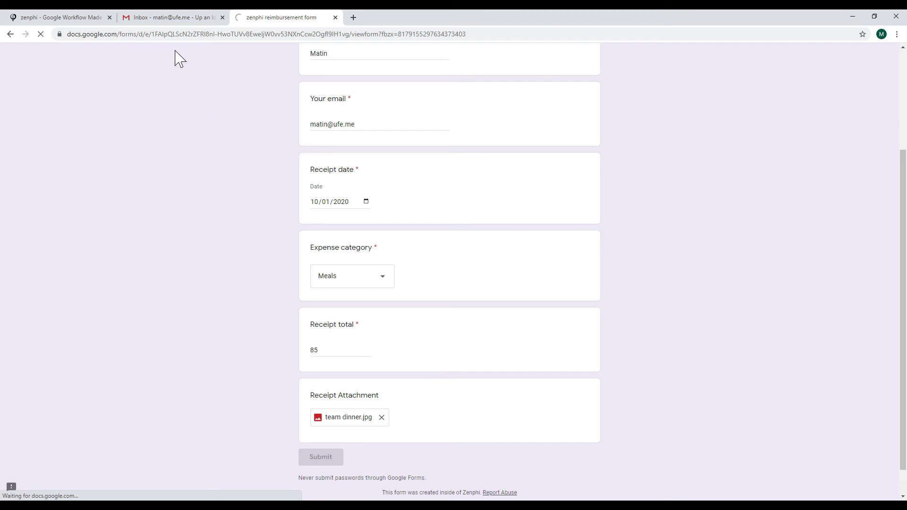
left_click(79, 19)
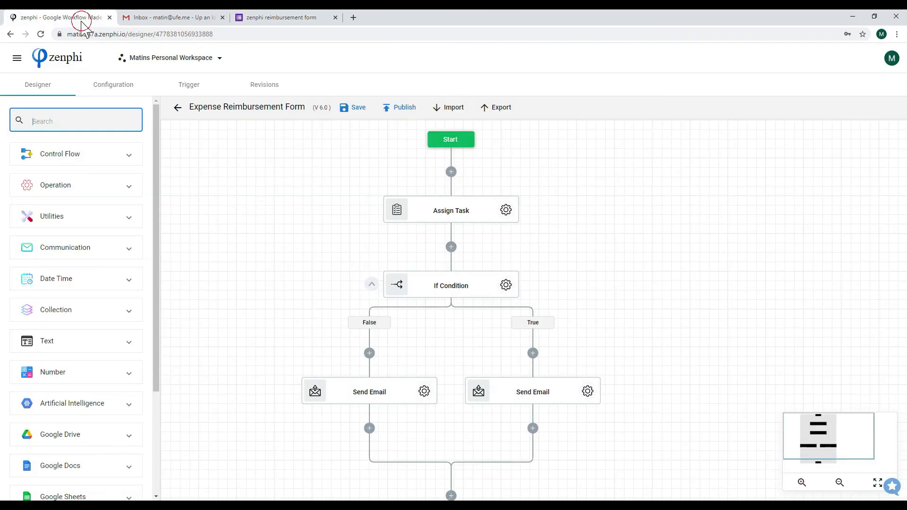
Open Recent Runs, discarding unsaved designer changes, and view the executing v6.0 run's details
left_click(17, 57)
left_click(45, 176)
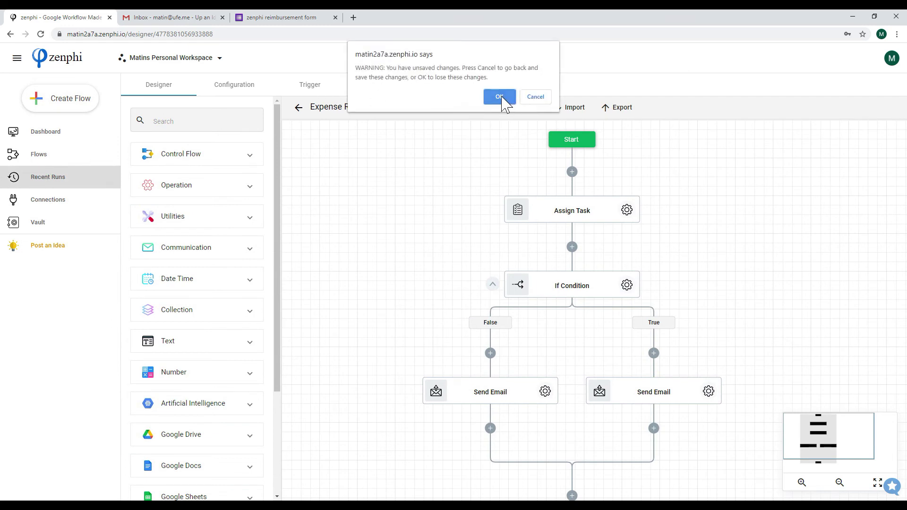
left_click(500, 97)
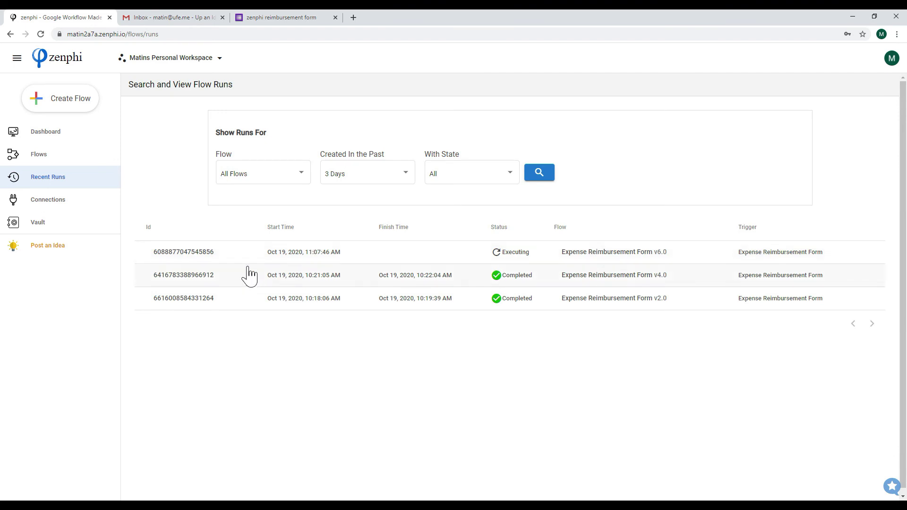
left_click(199, 254)
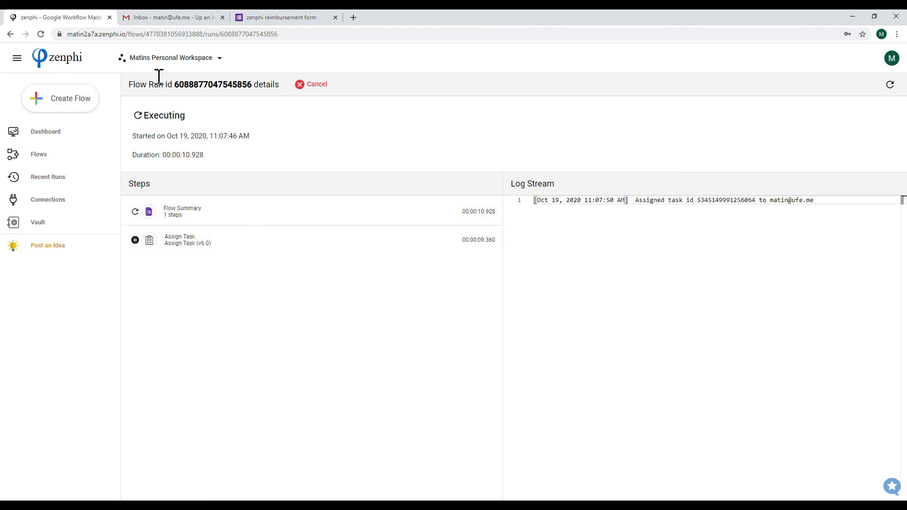
left_click(161, 19)
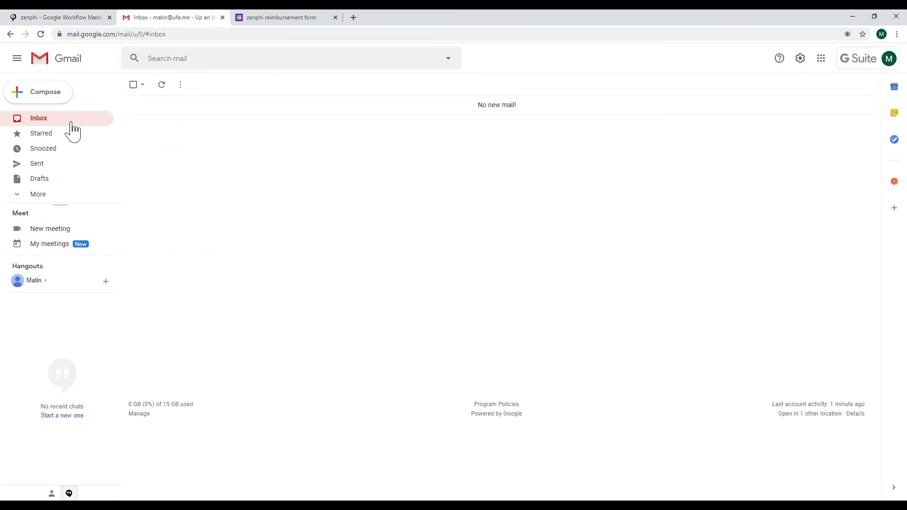
Open the Assign to Finance task email and check its receipt details and attachment
left_click(168, 105)
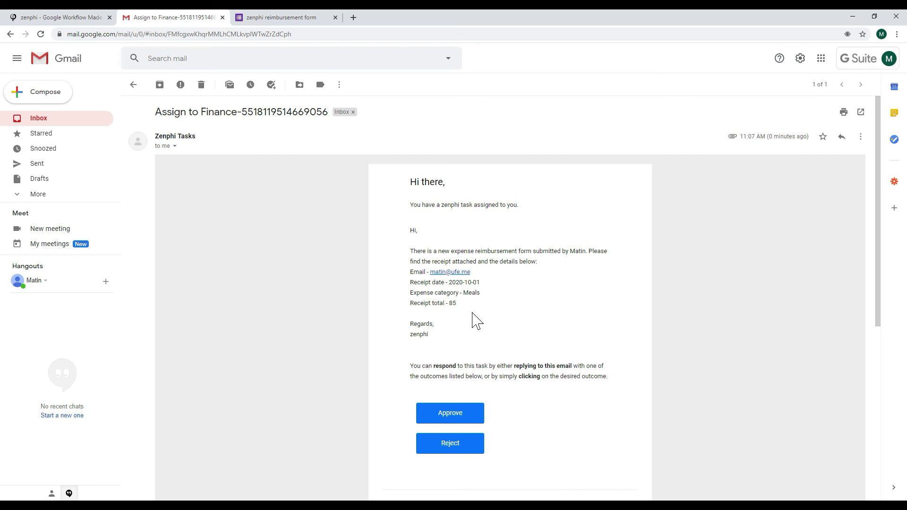
scroll(475, 321, "down", 6)
mouse_move(209, 399)
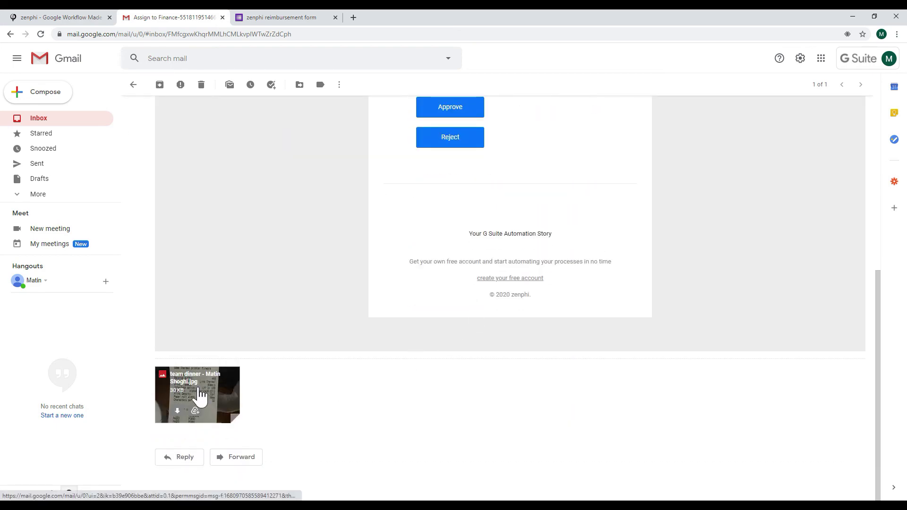
scroll(208, 355, "up", 3)
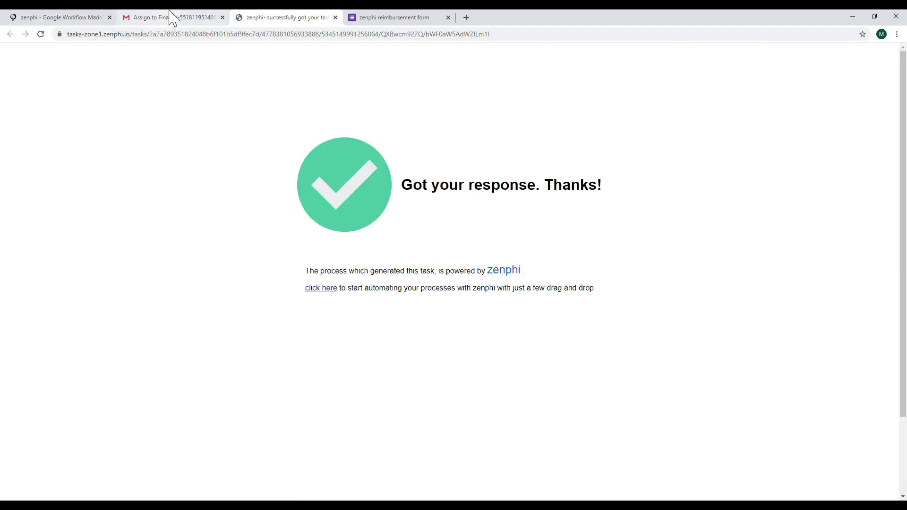
left_click(73, 23)
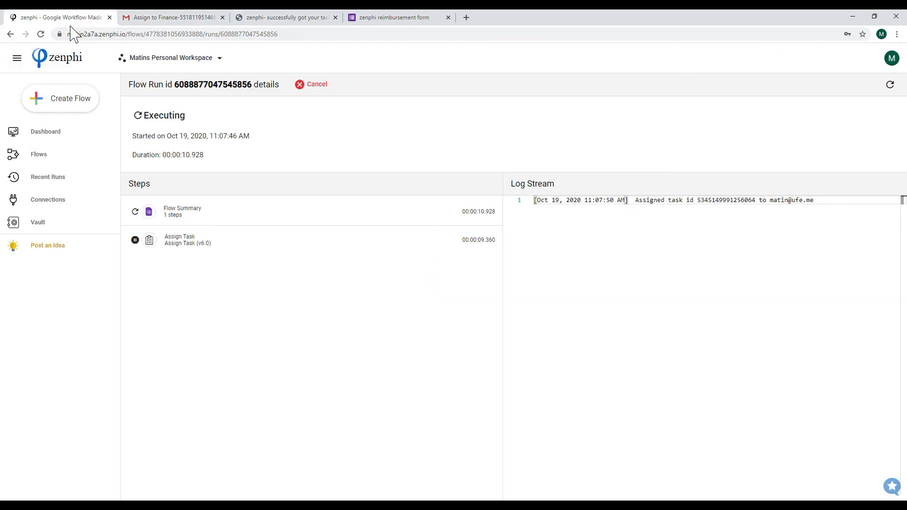
left_click(891, 85)
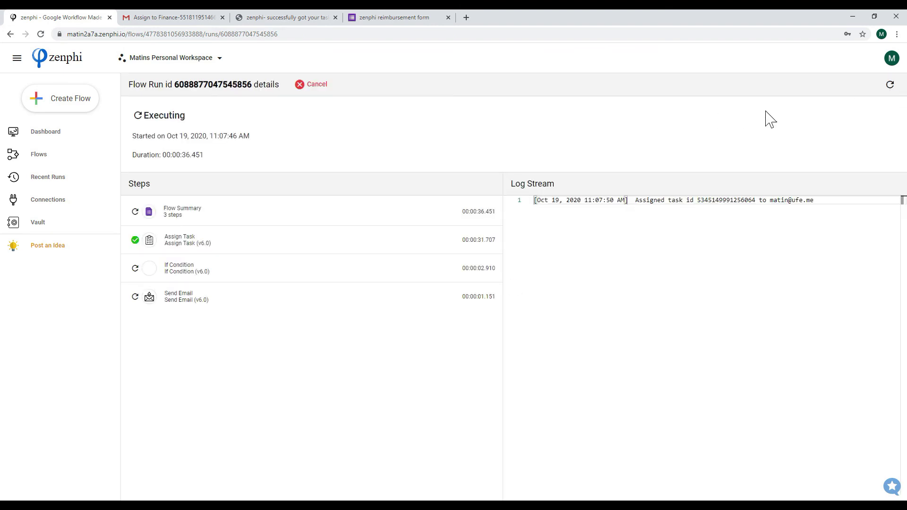
left_click(190, 278)
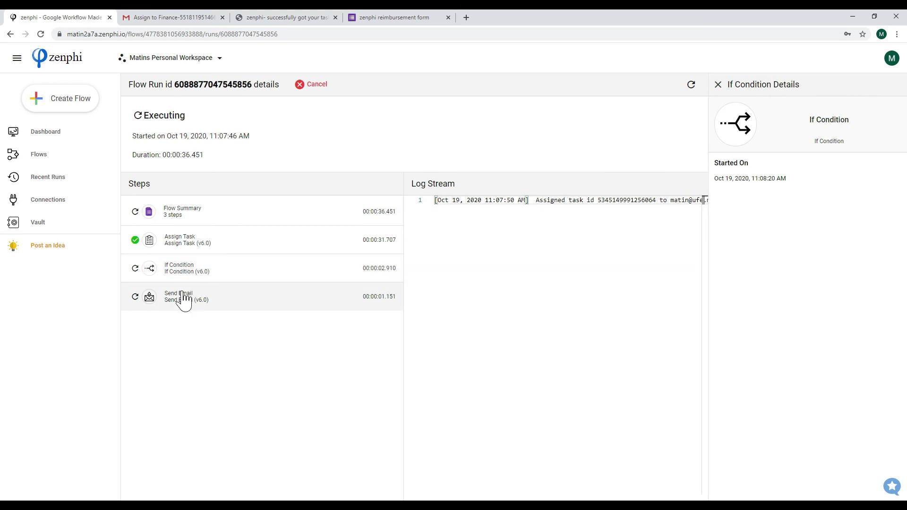
left_click(183, 300)
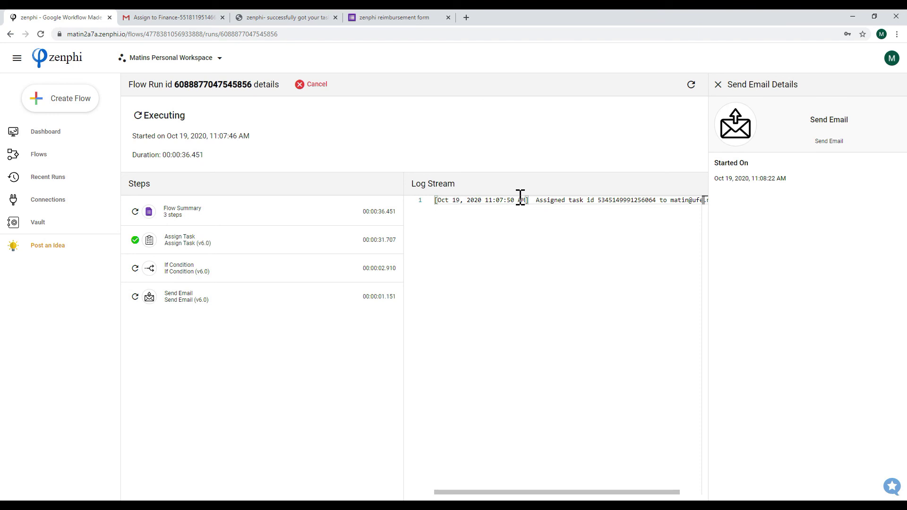
left_click(175, 17)
left_click(57, 121)
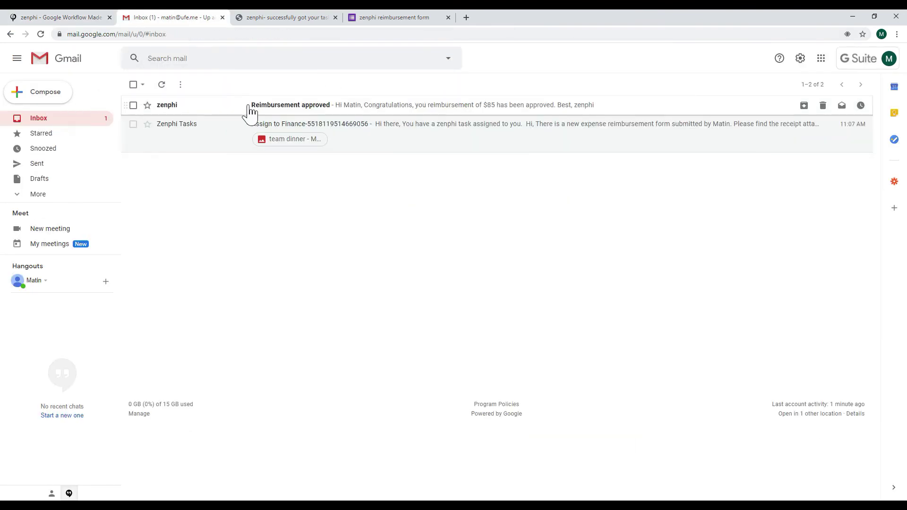
Open zenphi's 'Reimbursement approved' email in the Gmail inbox confirming the $85 approval
left_click(256, 111)
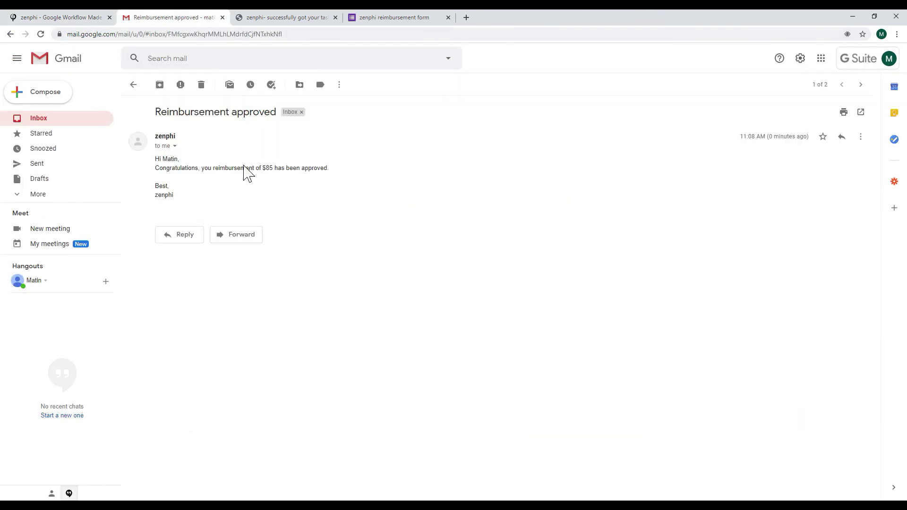